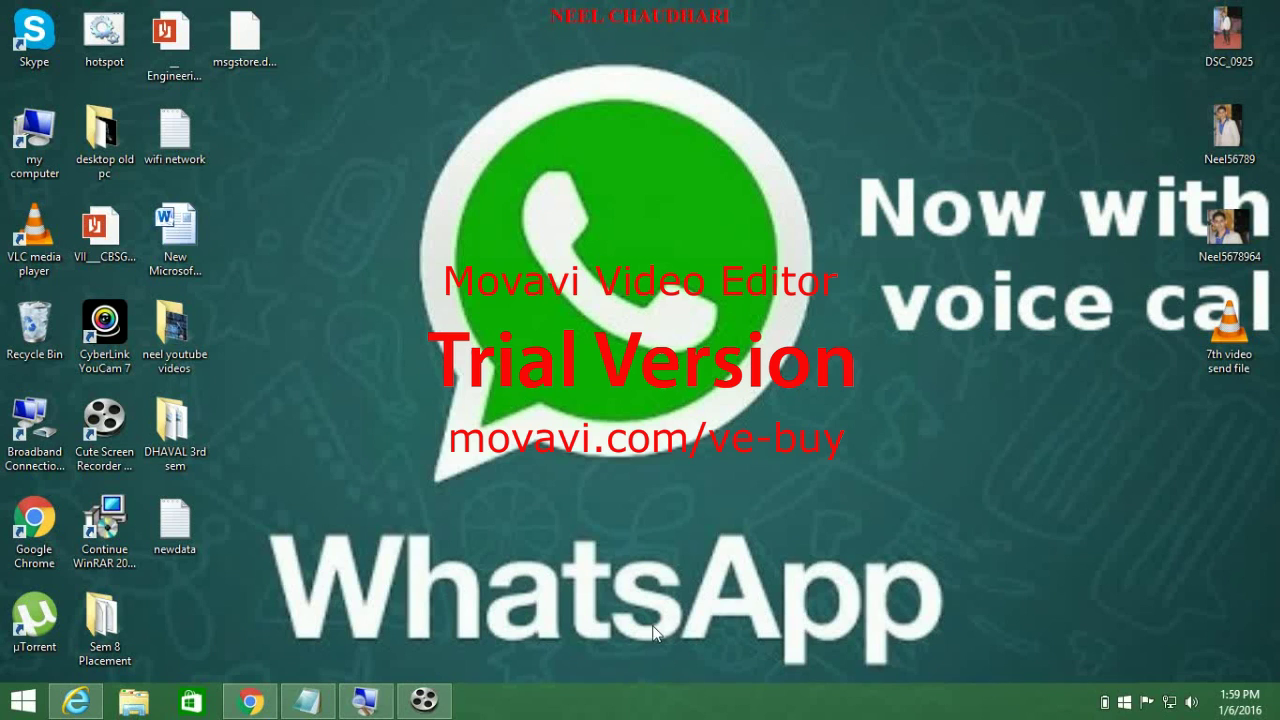
Step: Turn on Magnifier and bring the Webkey for Android phone page forward
left_click(366, 702)
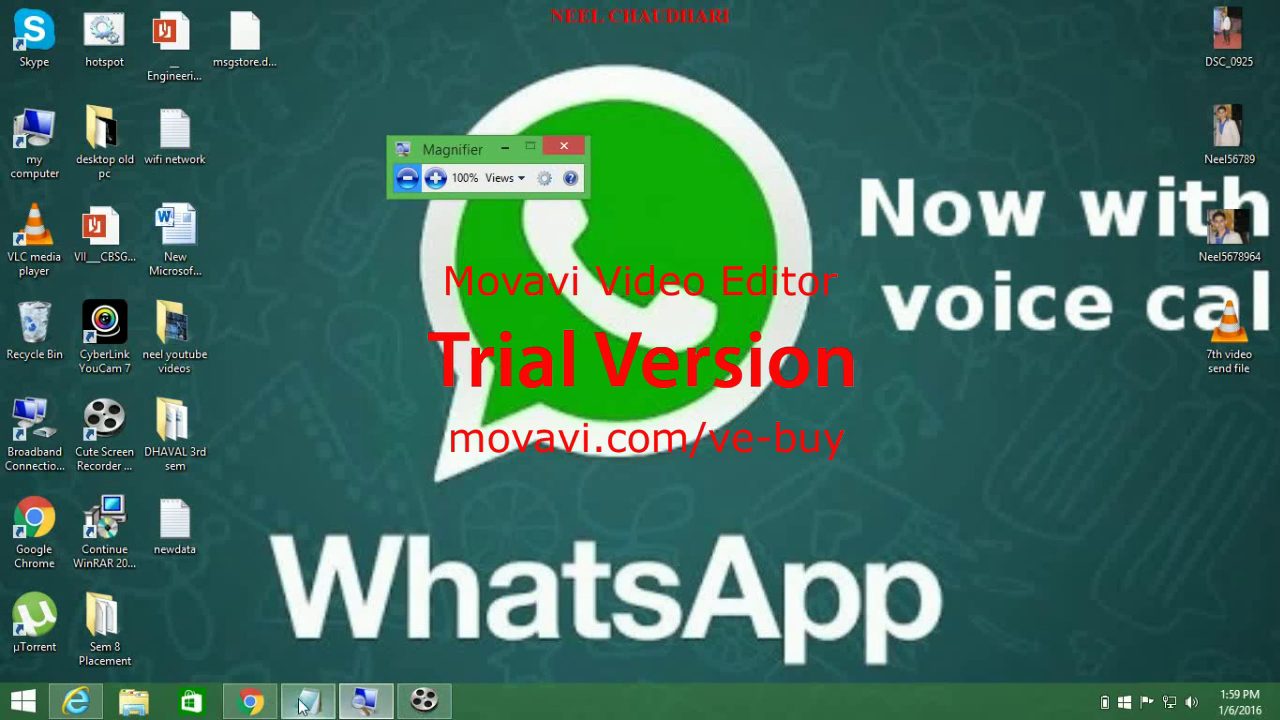
left_click(250, 702)
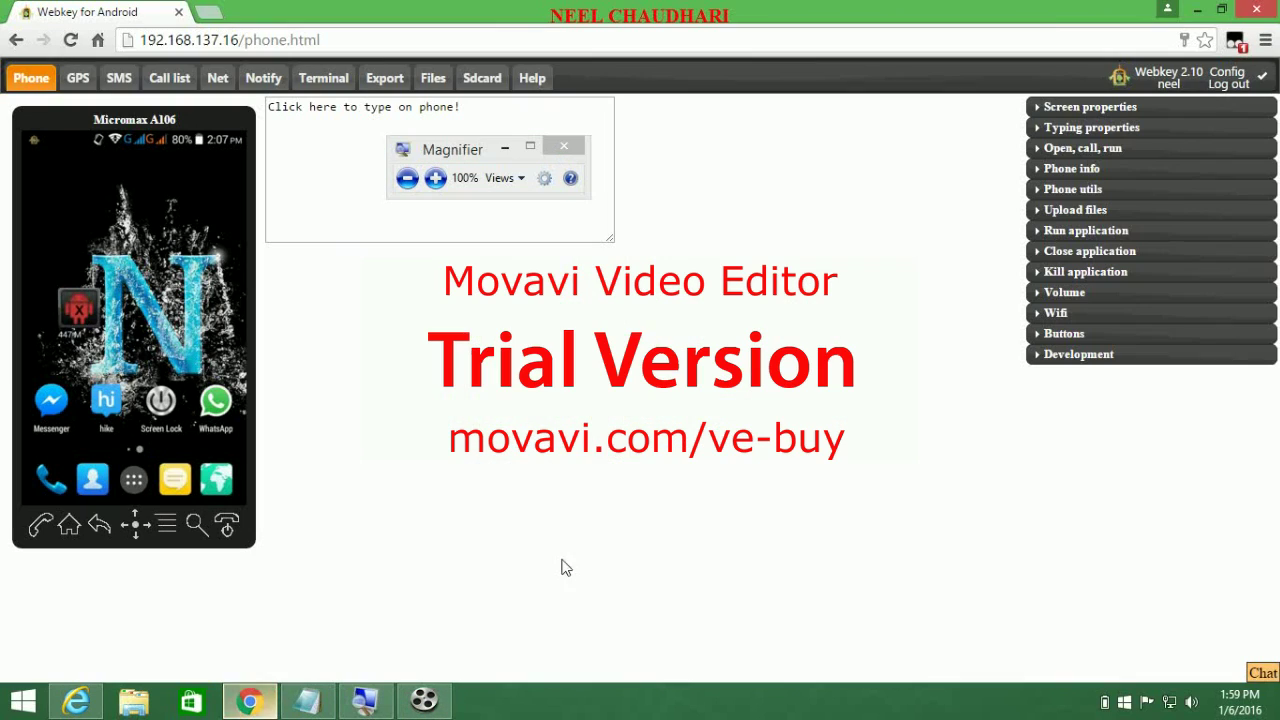
Step: Zoom the Magnifier view in to 125%
left_click(445, 179)
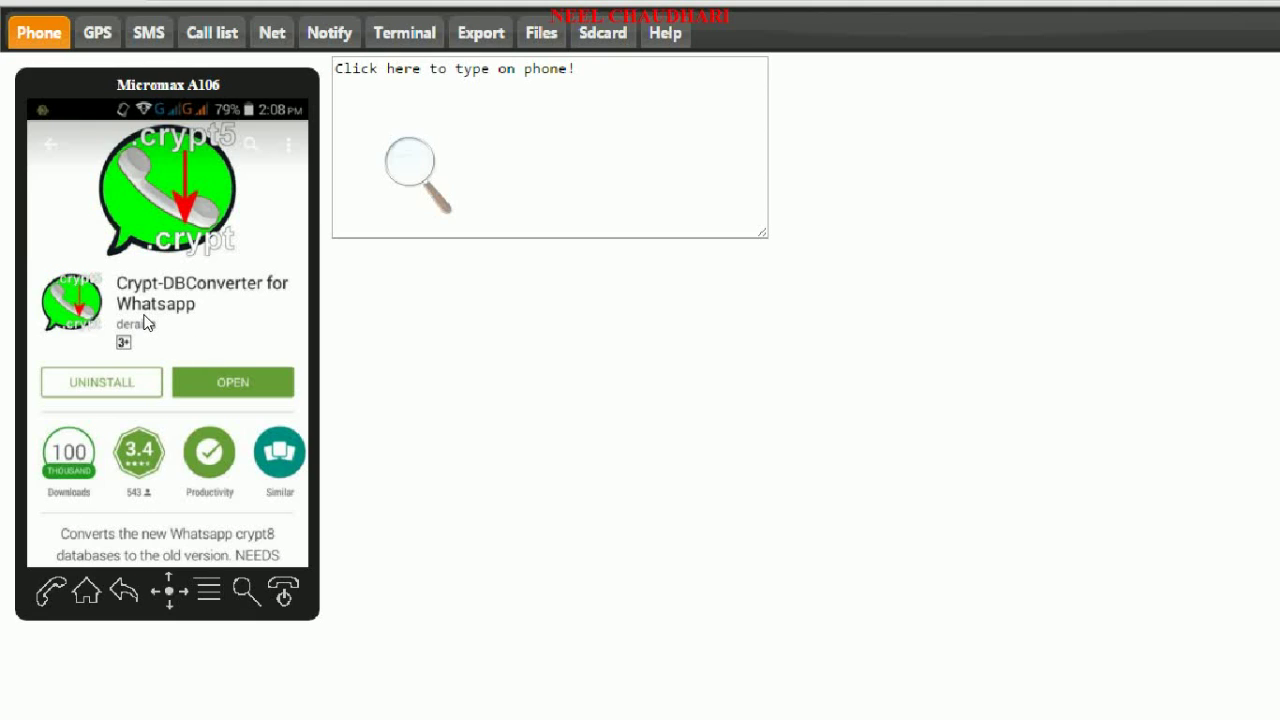
Step: Launch DB Converter for Whatsapp on the phone
left_click(180, 400)
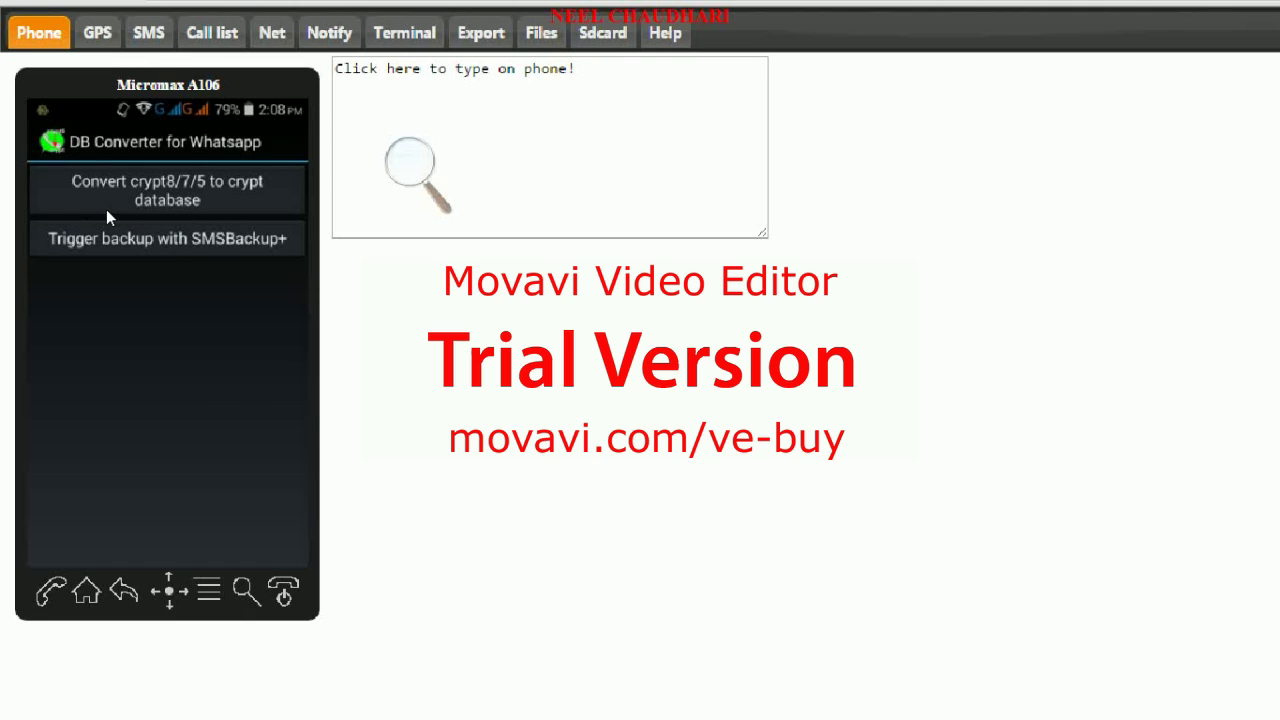
Step: Convert msgstore.db.crypt8 into an old-format msgstore.db.crypt file
left_click(164, 213)
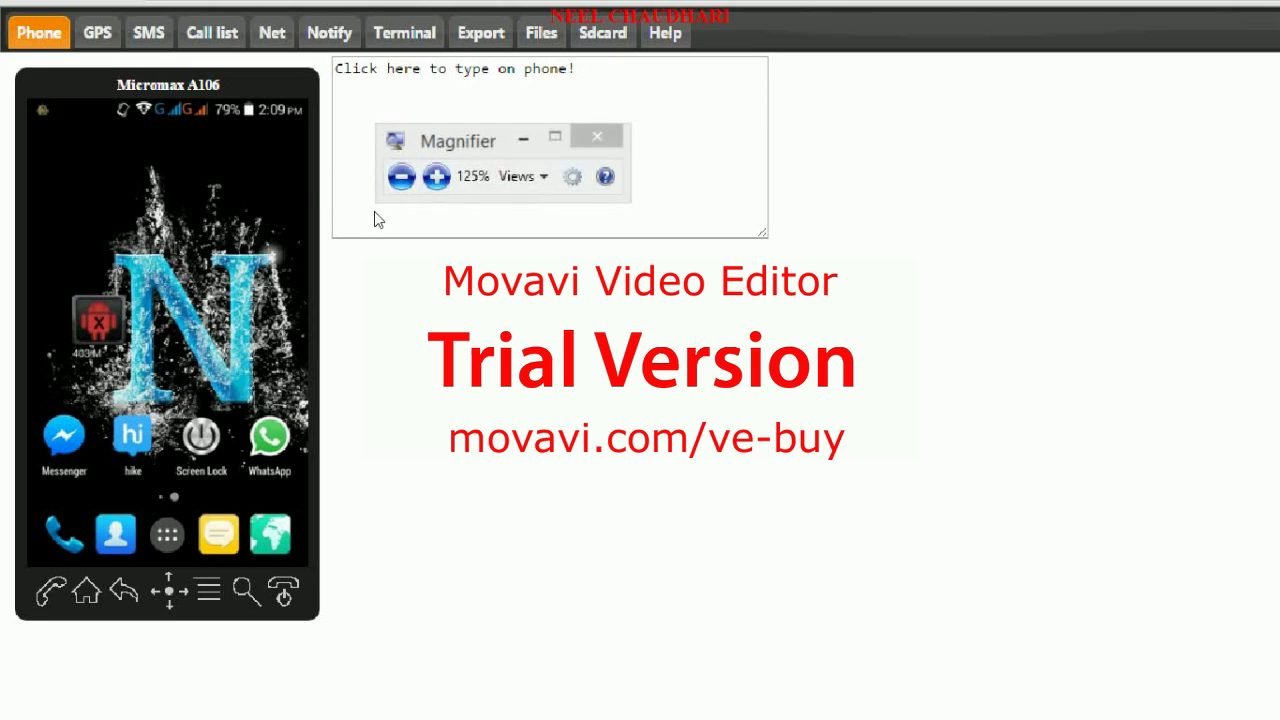
Step: Return the Magnifier view to normal magnification
left_click(400, 176)
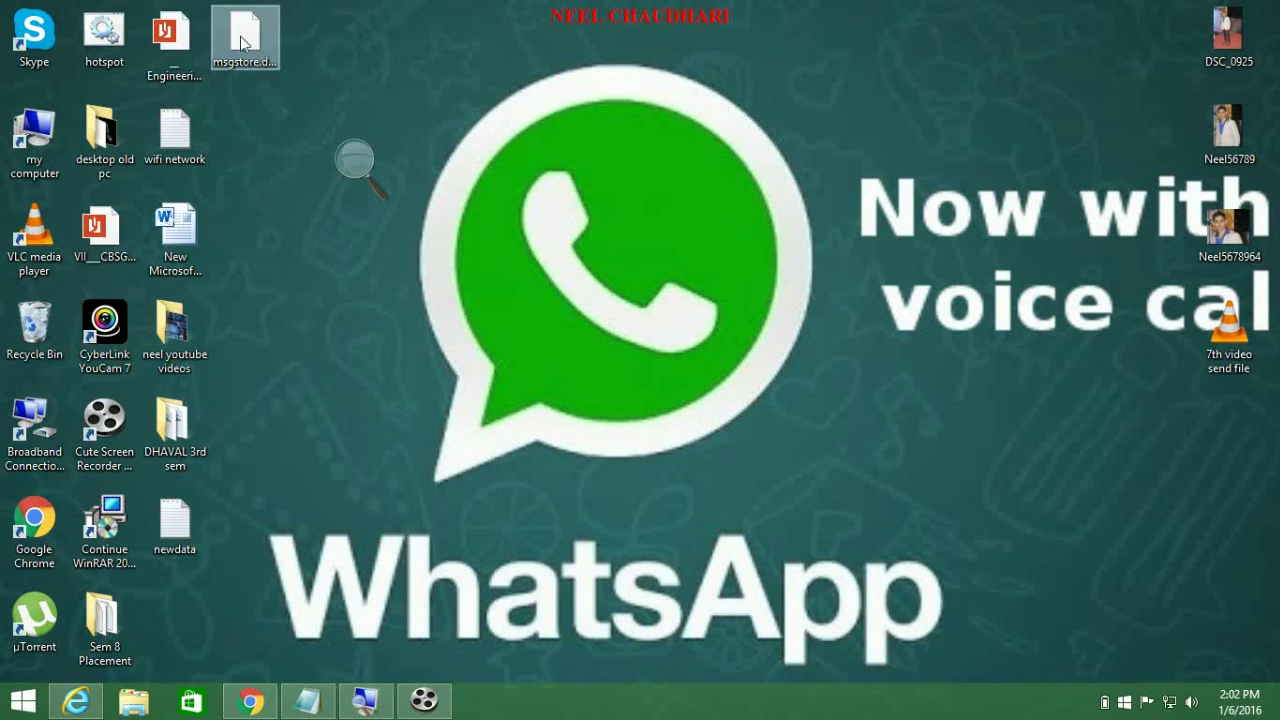
Step: Move the msgstore file toward the desktop centre and bring up Recover Messages
left_click_drag(443, 122, 444, 123)
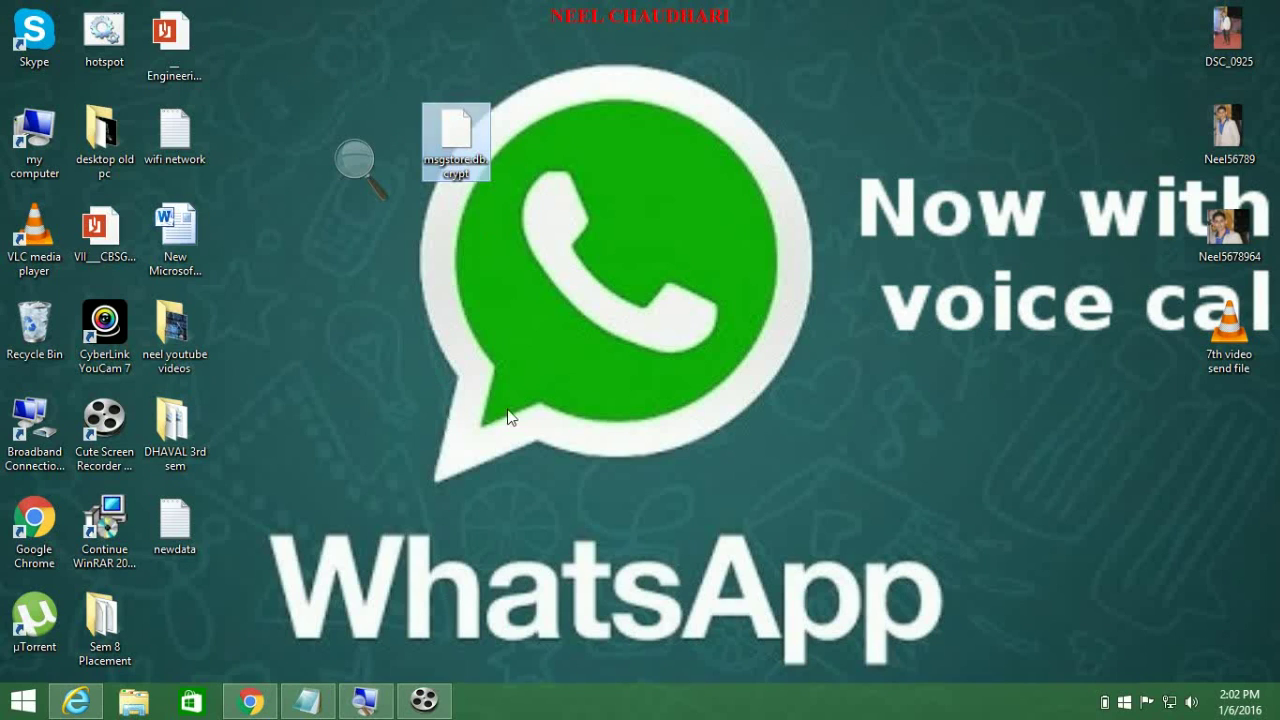
left_click(75, 703)
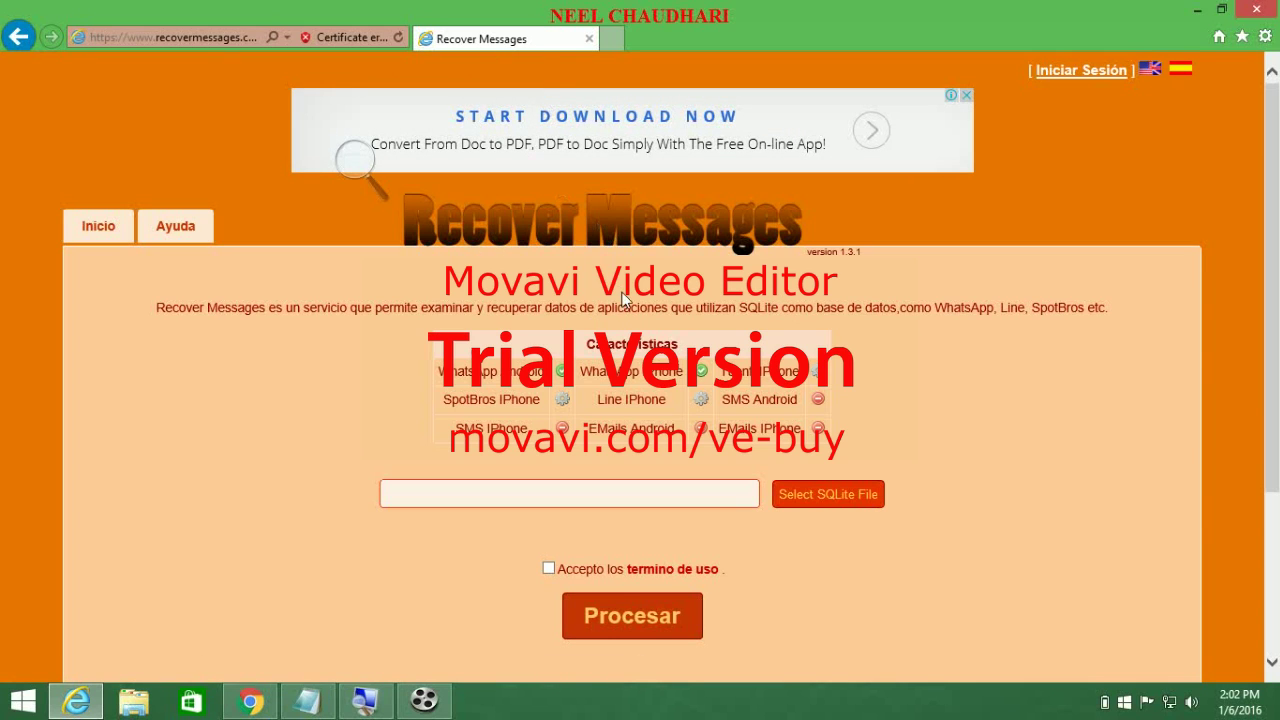
Step: Select msgstore.db.crypt as the SQLite file, tick 'Accepto los termino de uso' and click Procesar
scroll(672, 413, "down", 1)
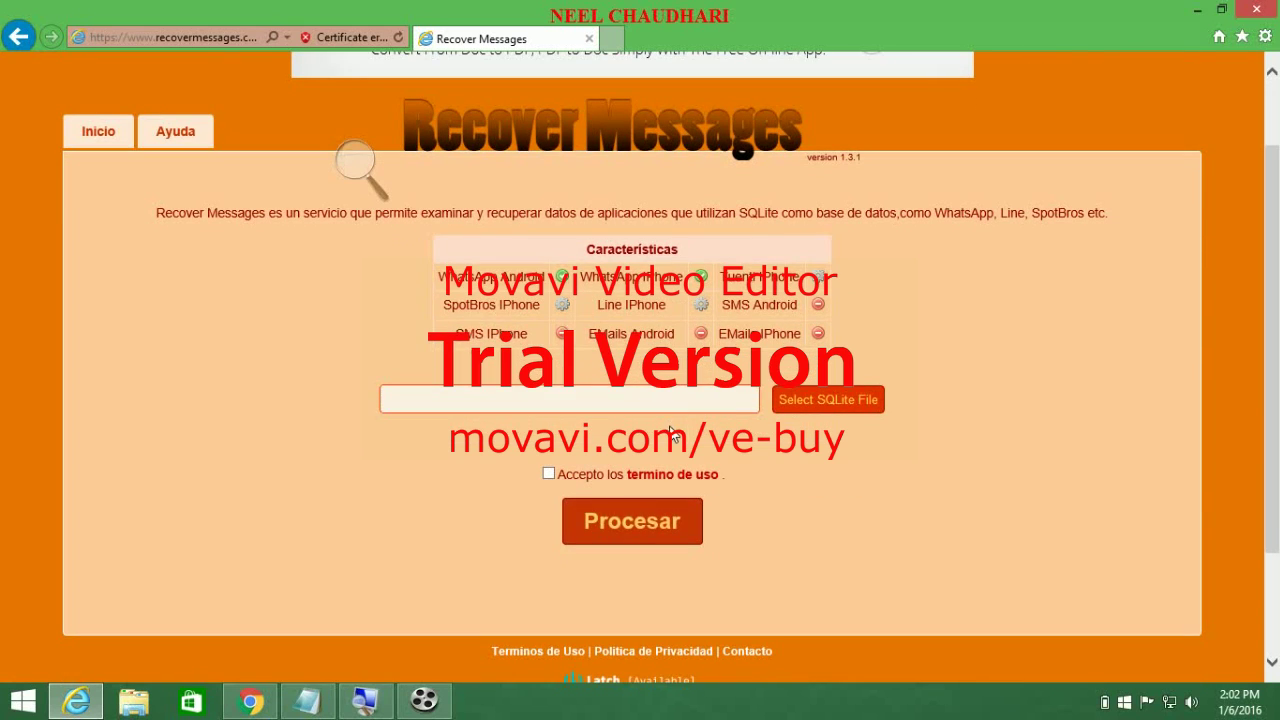
left_click(834, 404)
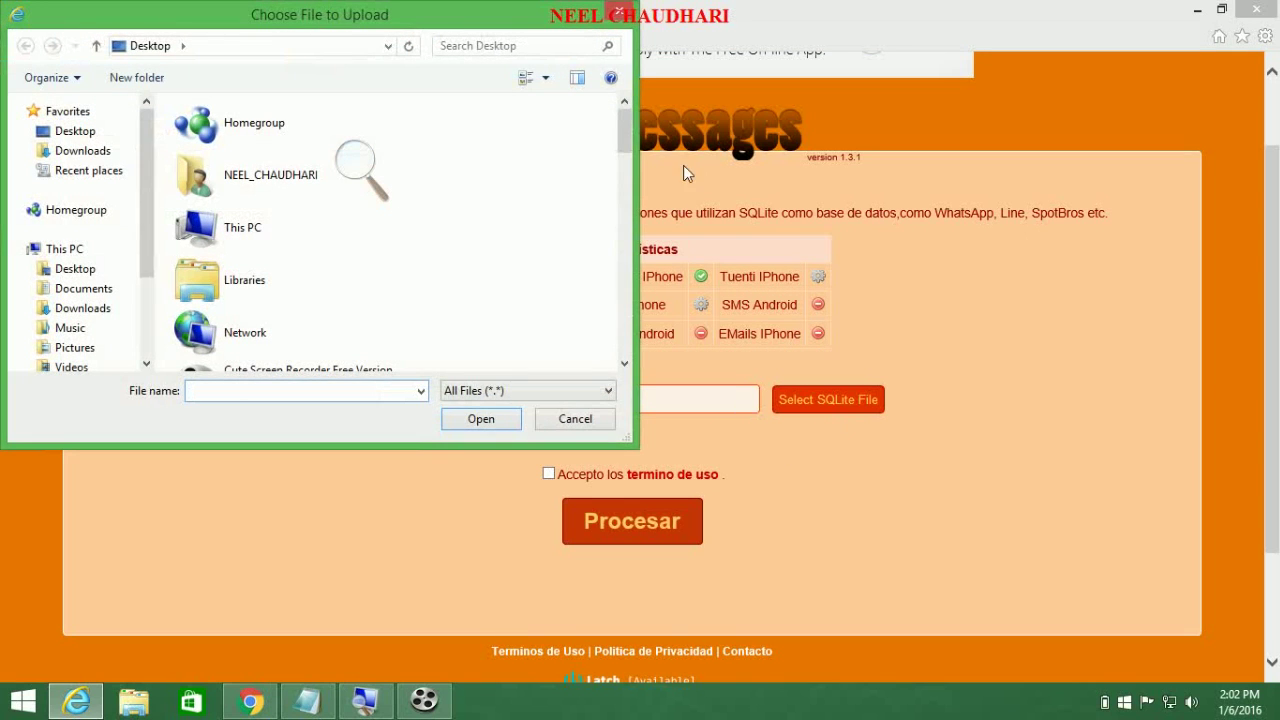
left_click_drag(624, 133, 624, 282)
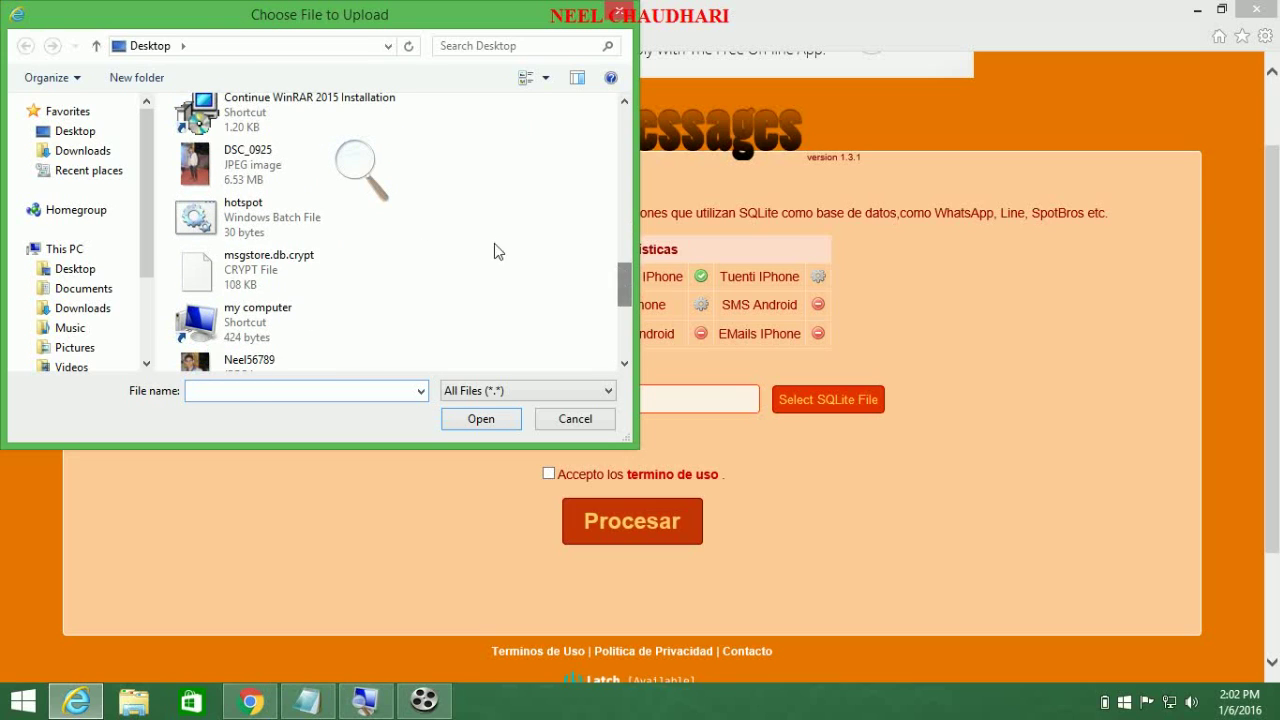
left_click(310, 265)
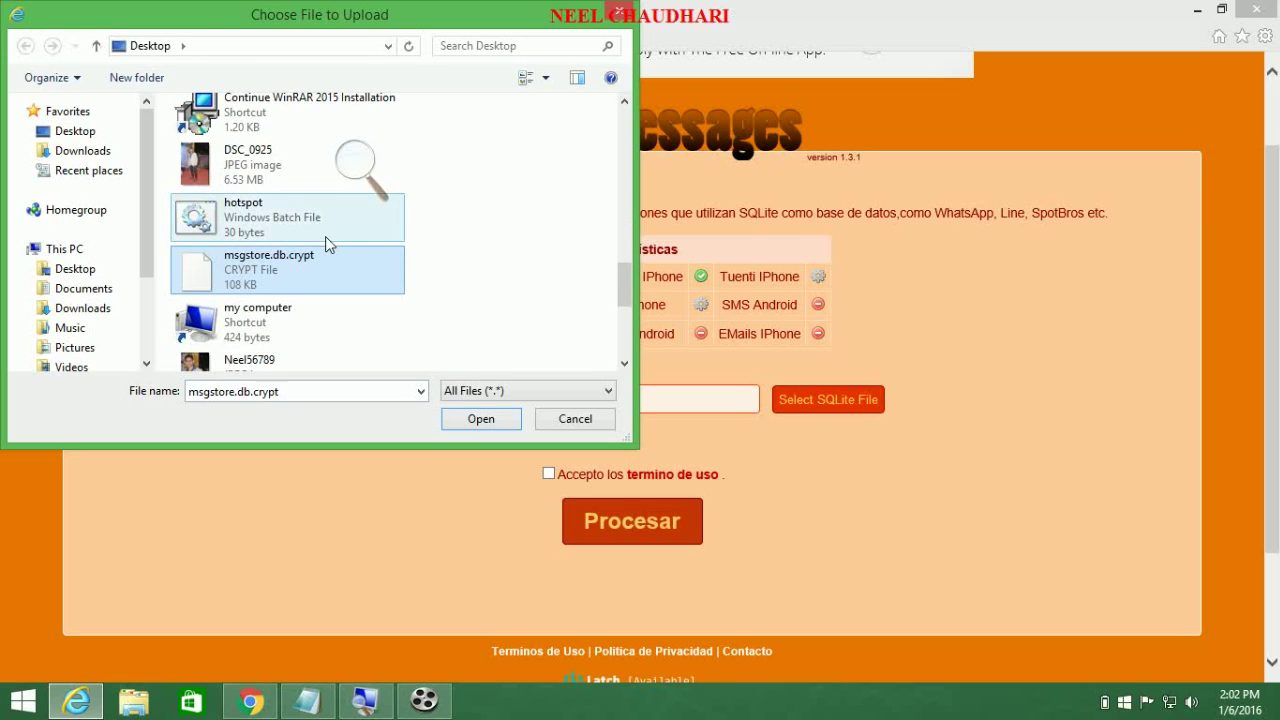
left_click(488, 424)
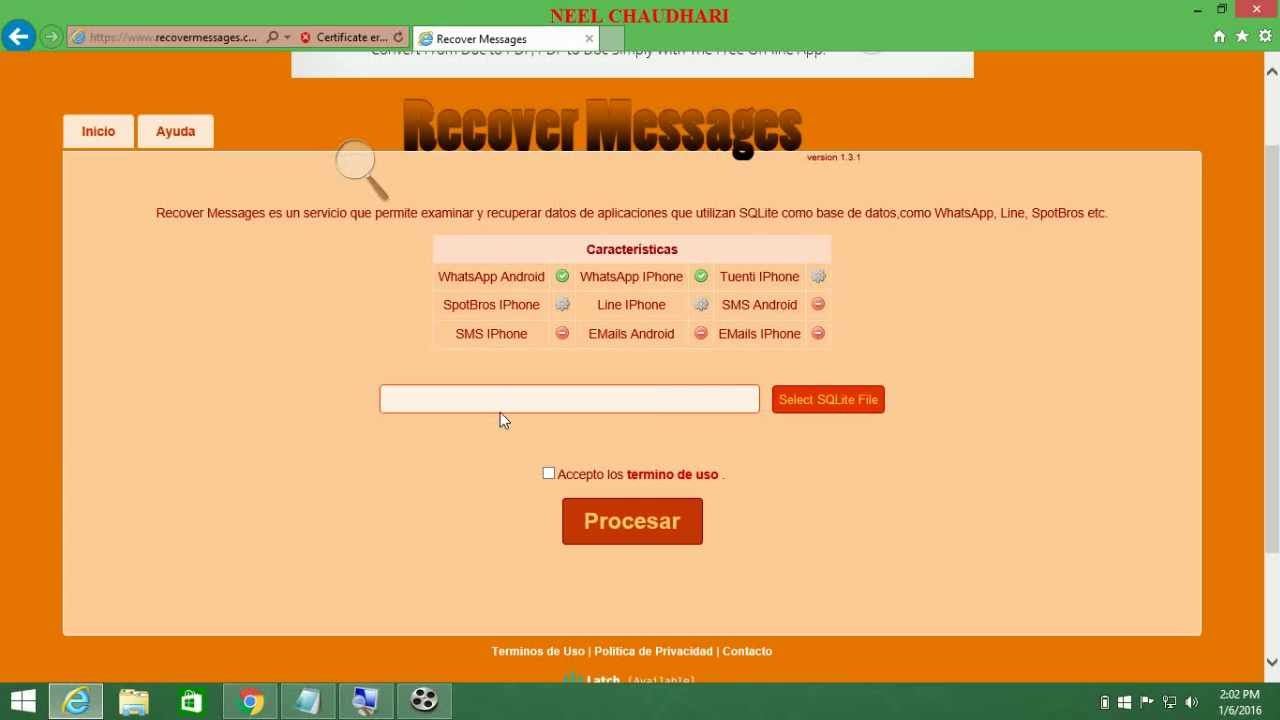
left_click(553, 475)
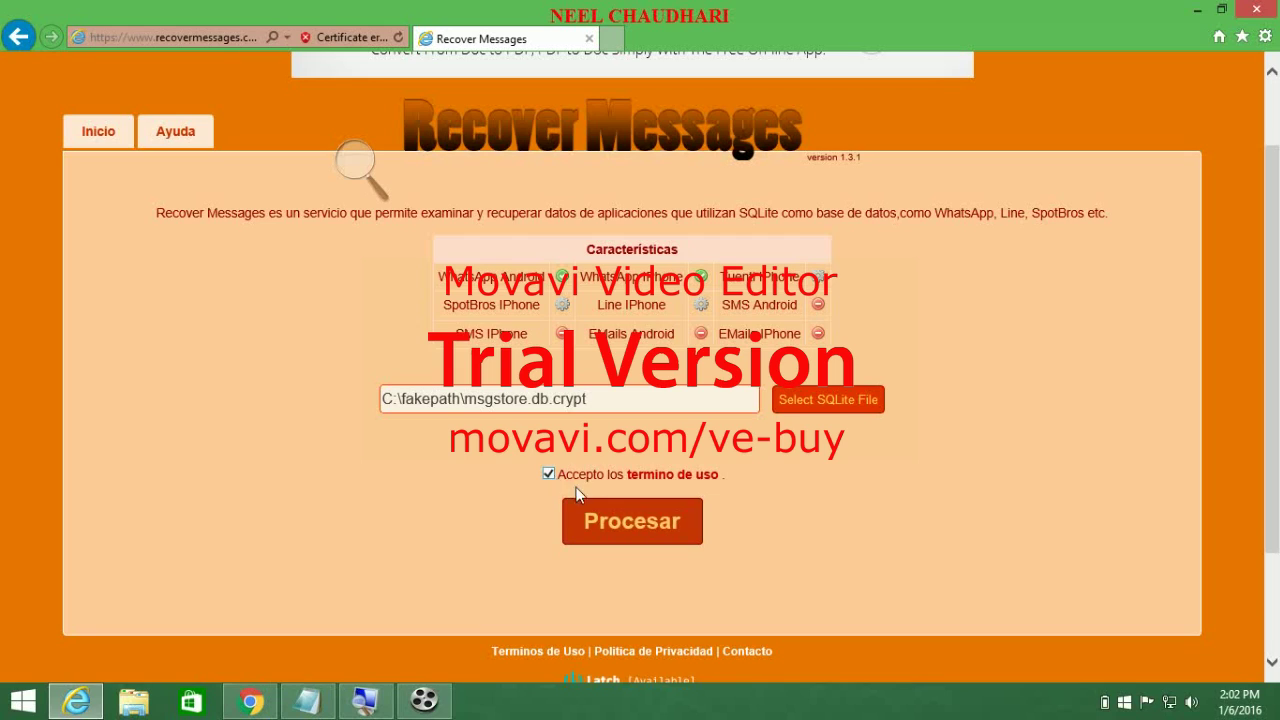
left_click(630, 532)
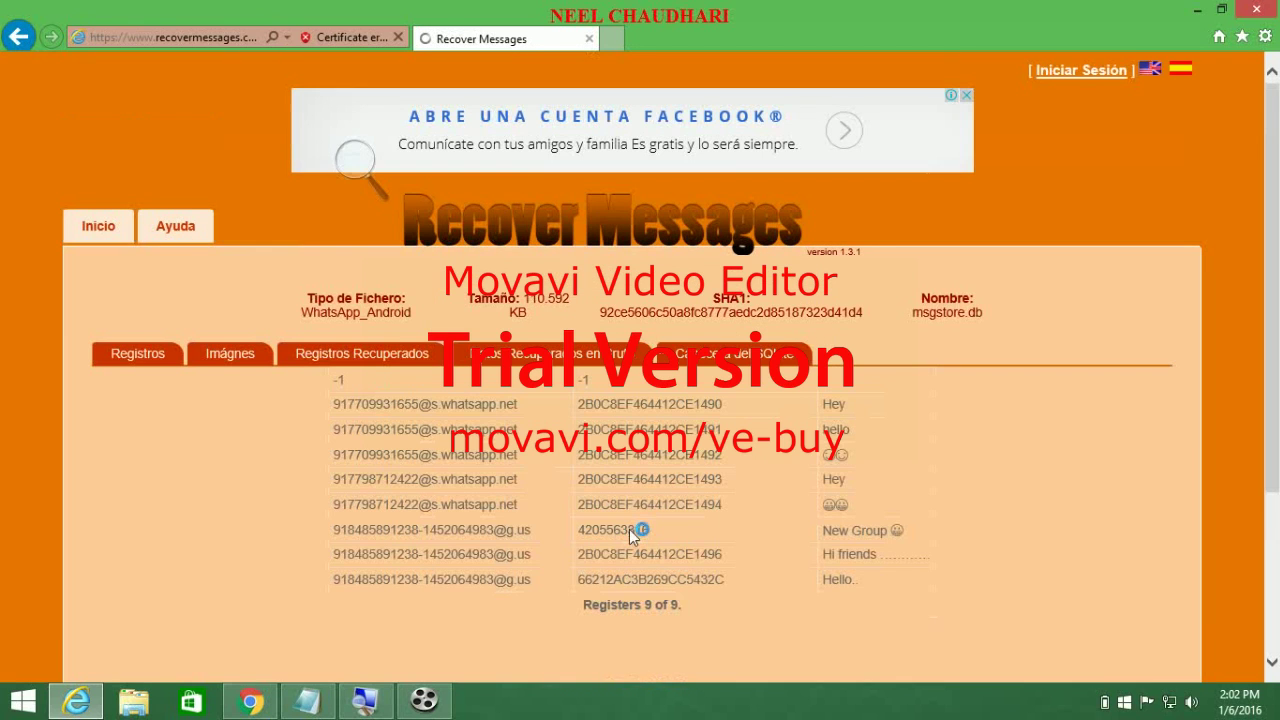
Step: Review the nine recovered records, shrink the results browser to a window, and bring Webkey forward
scroll(1043, 515, "down", 1)
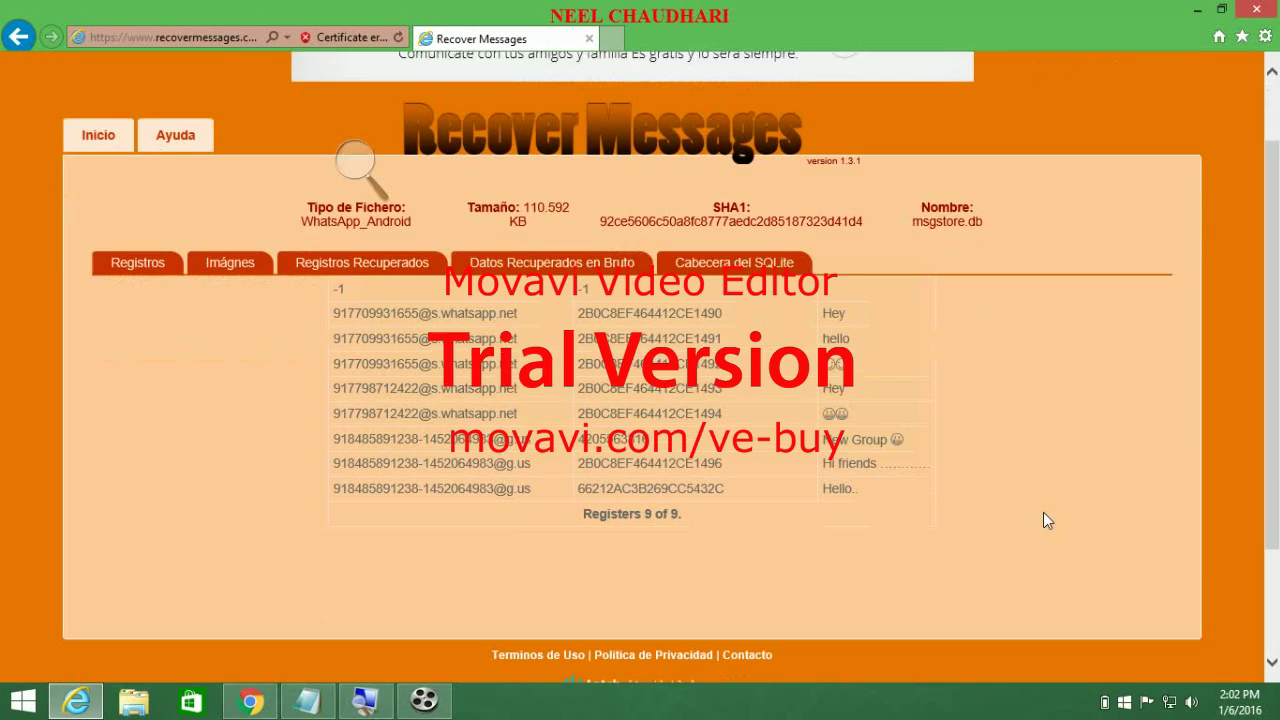
scroll(1043, 515, "up", 1)
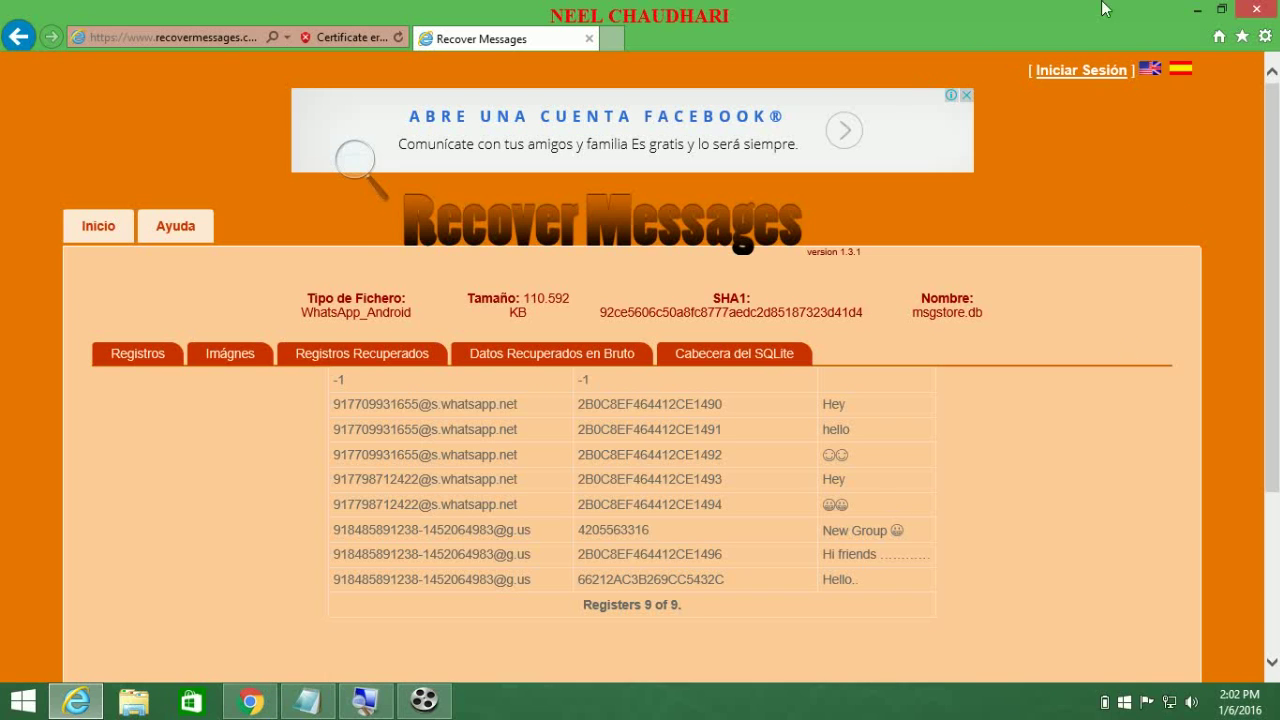
left_click(1222, 10)
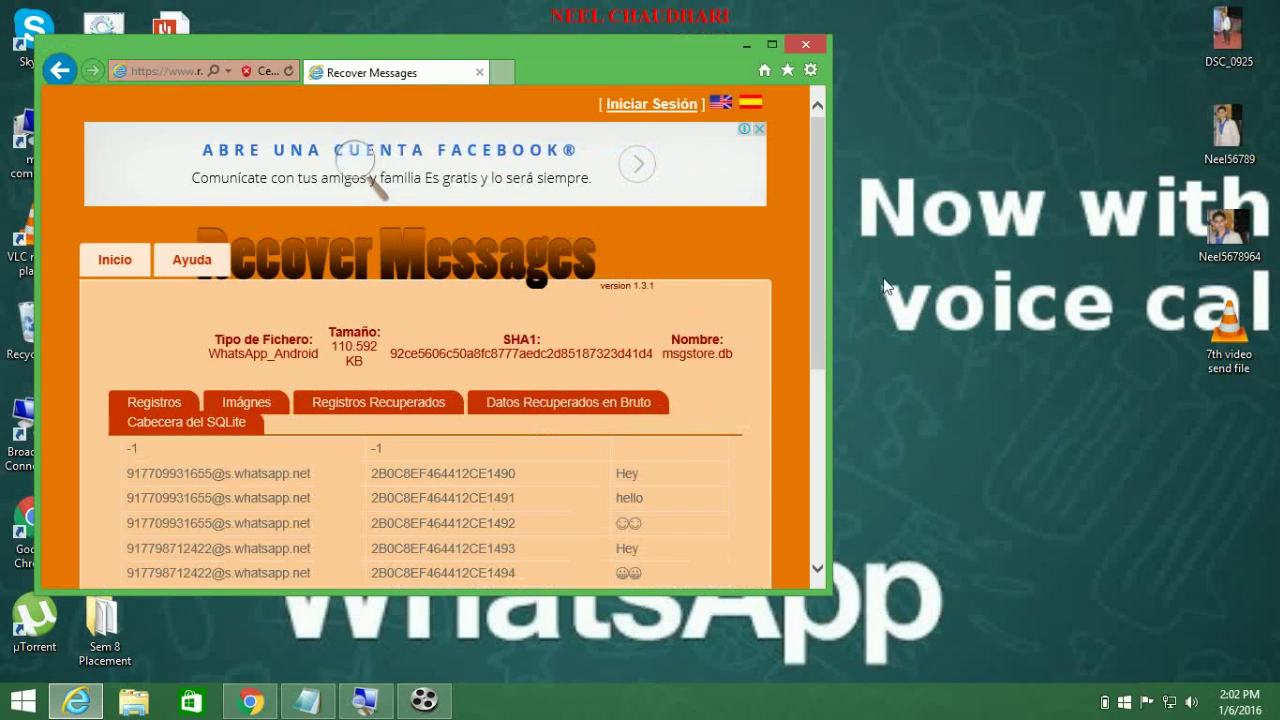
left_click(250, 700)
Step: Window the Webkey browser and move it right, with the recovered messages window on the left
left_click(1222, 10)
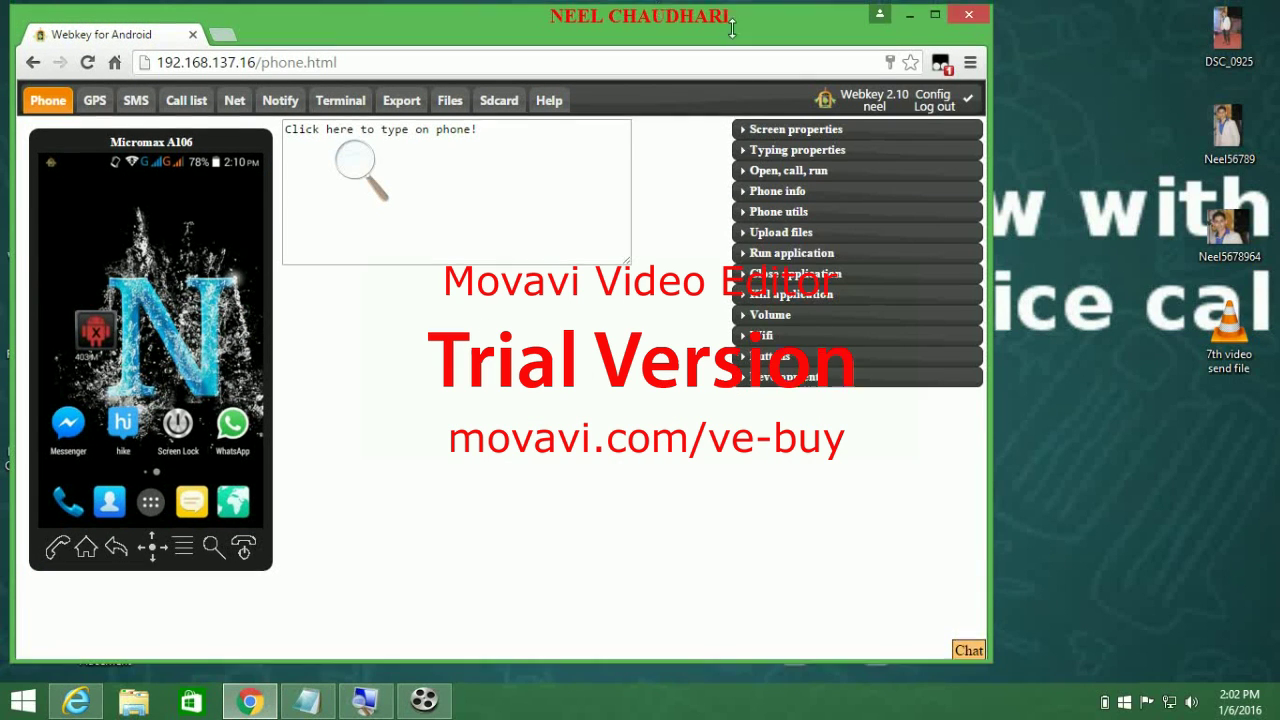
left_click_drag(797, 38, 1279, 14)
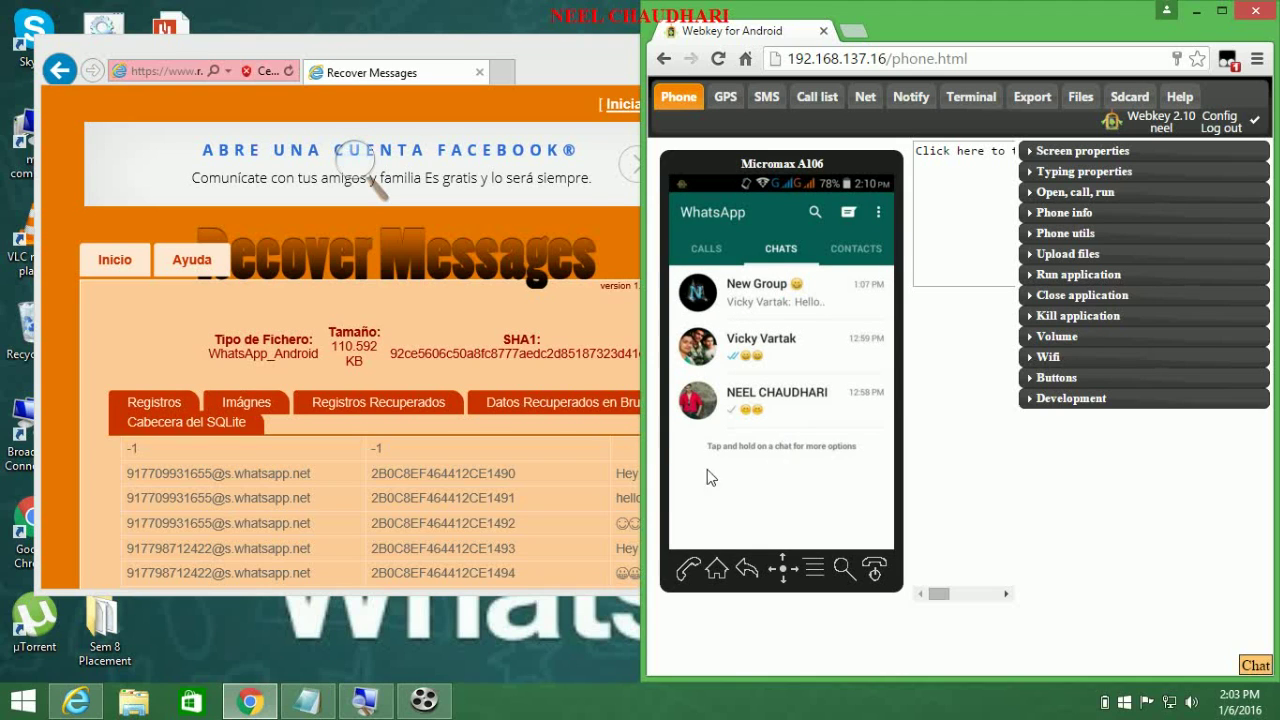
left_click_drag(560, 64, 347, 58)
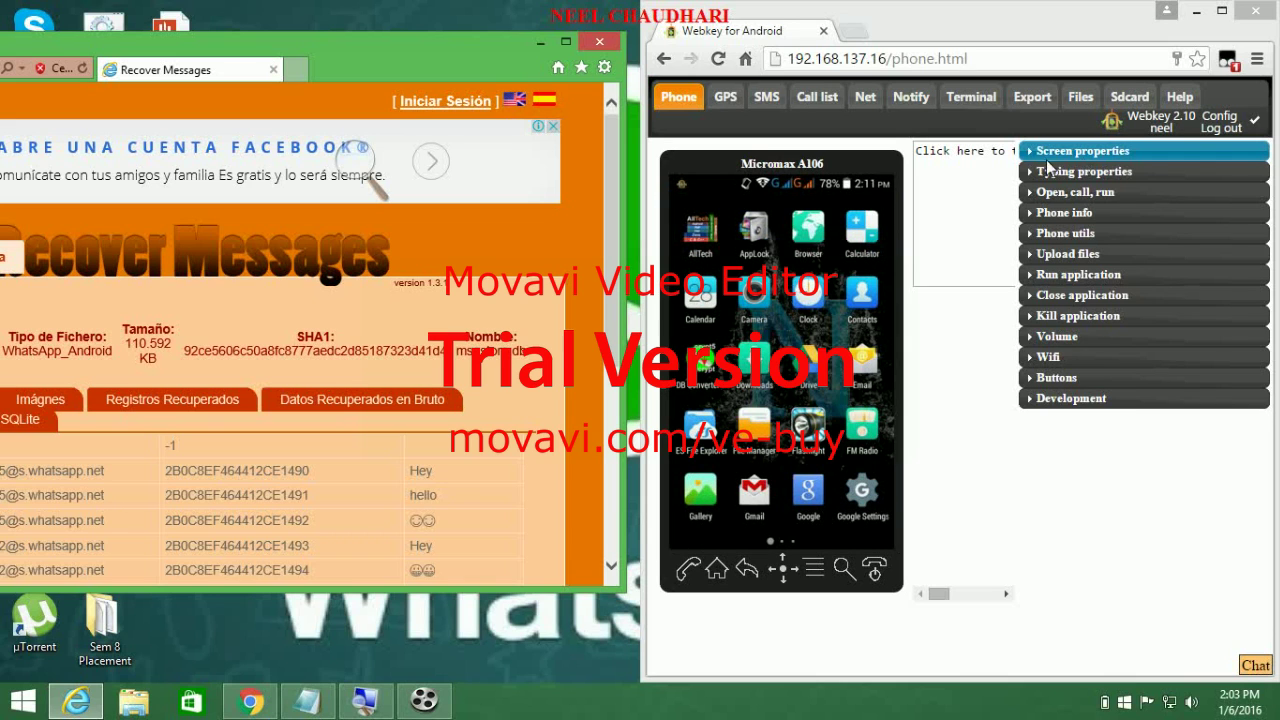
Step: Maximize the newdata notes in Notepad and minimize the Magnifier toolbar
left_click(318, 694)
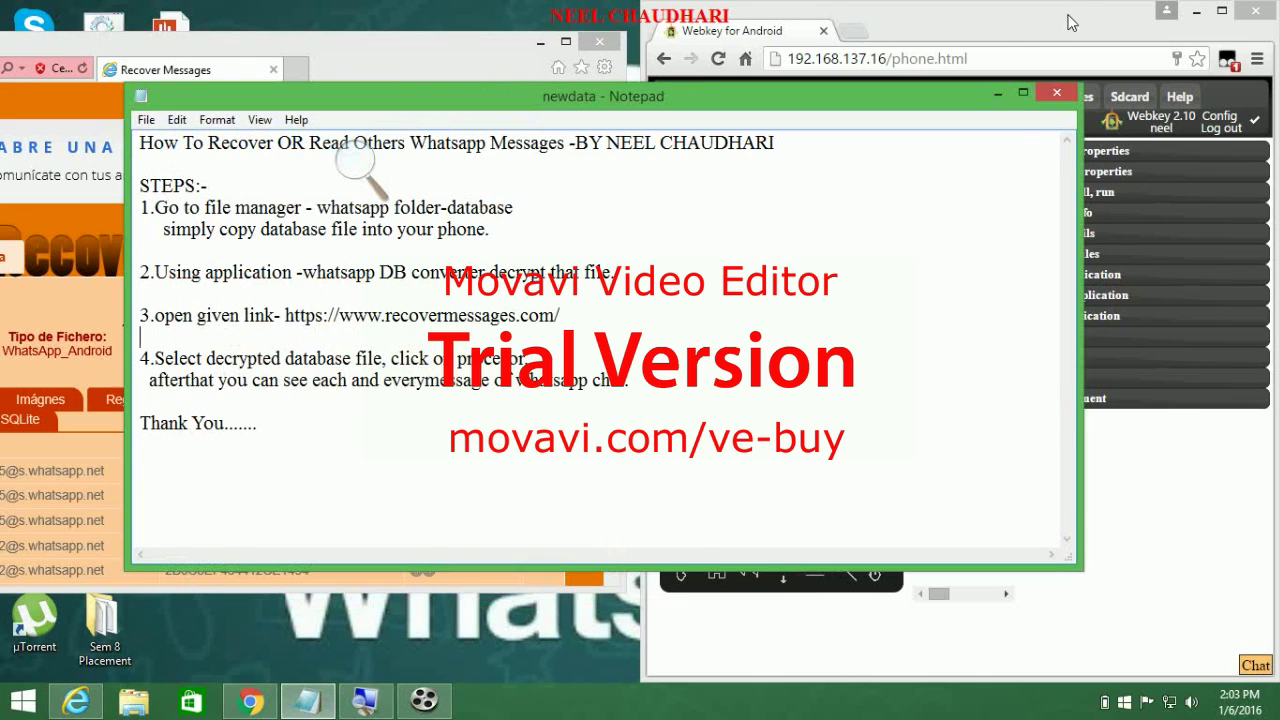
left_click(1023, 95)
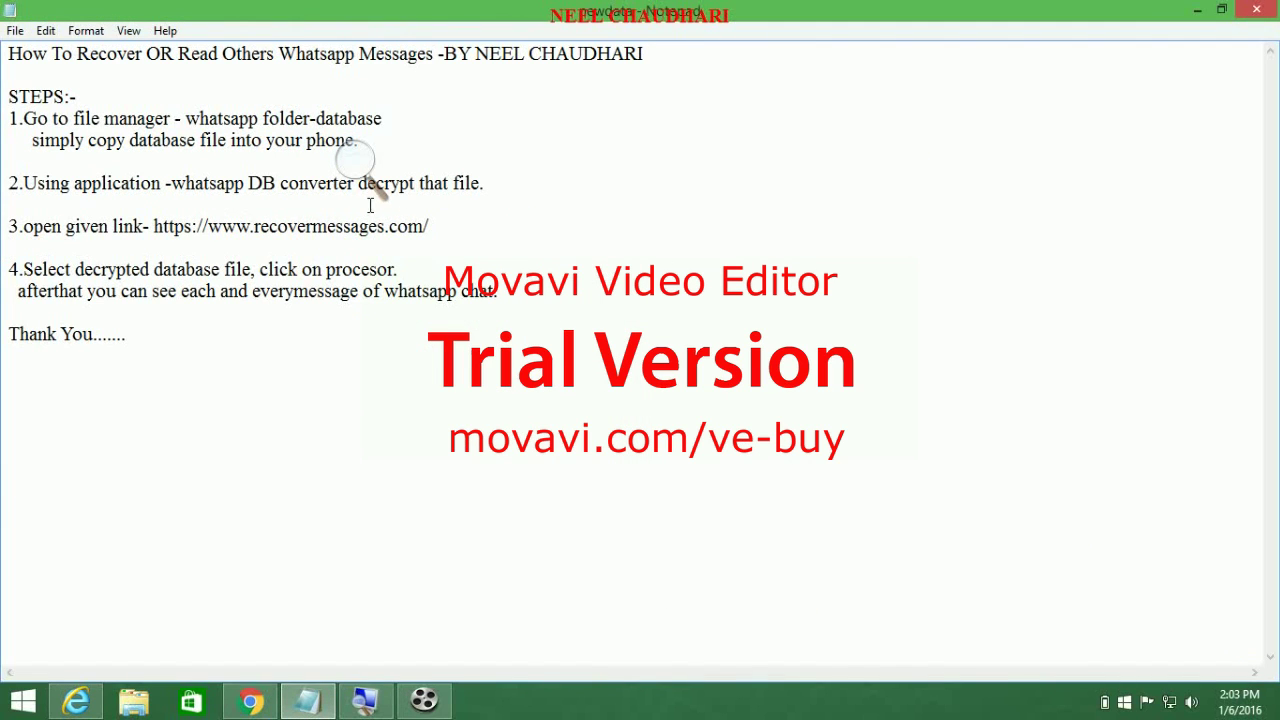
left_click(357, 160)
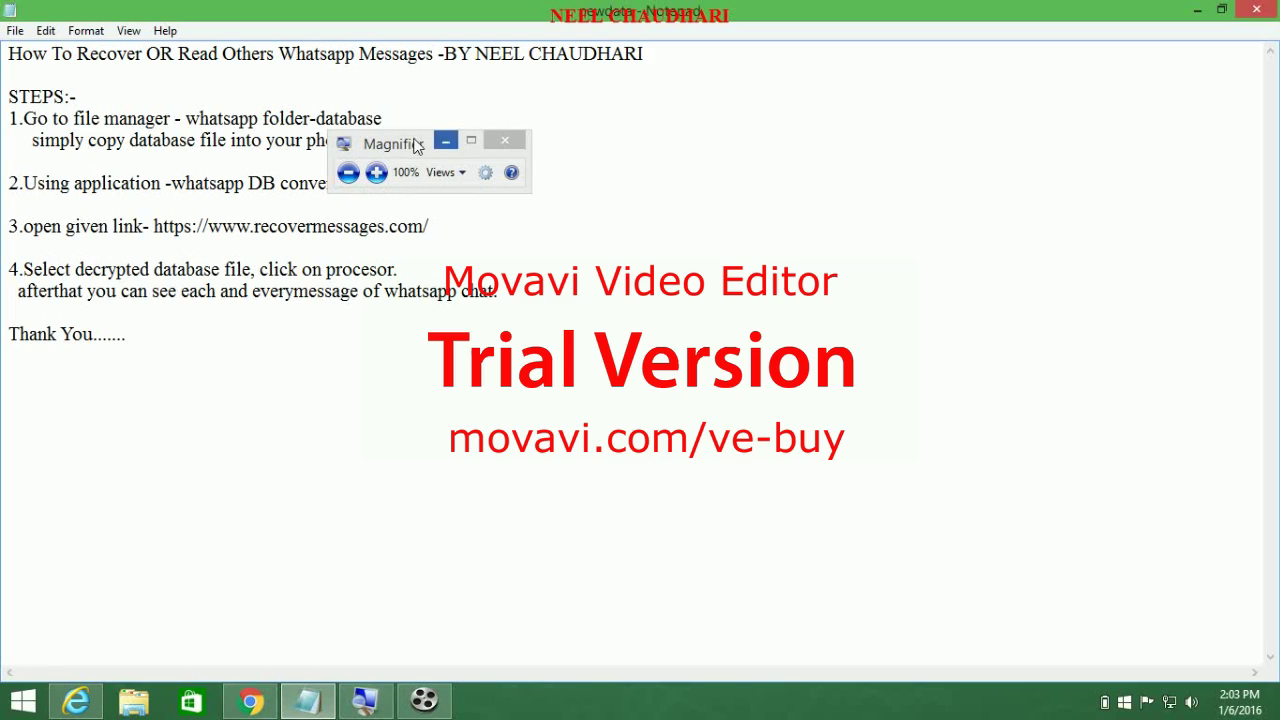
left_click(445, 142)
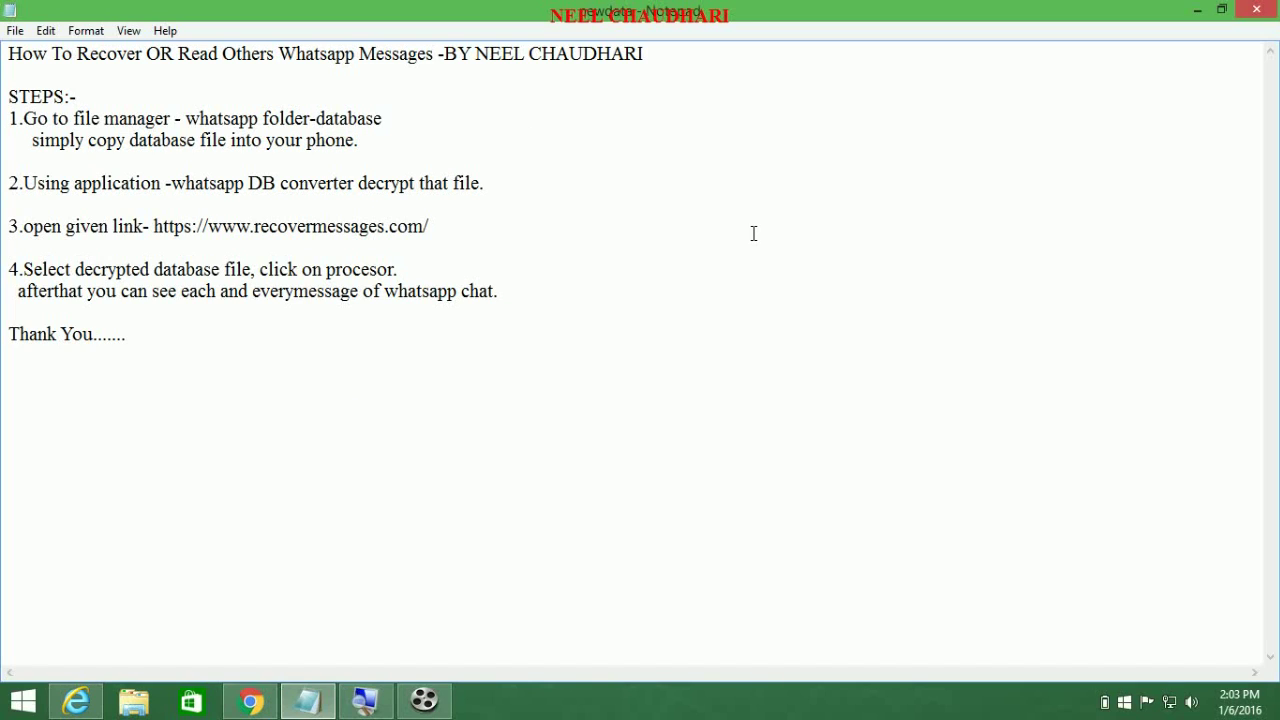